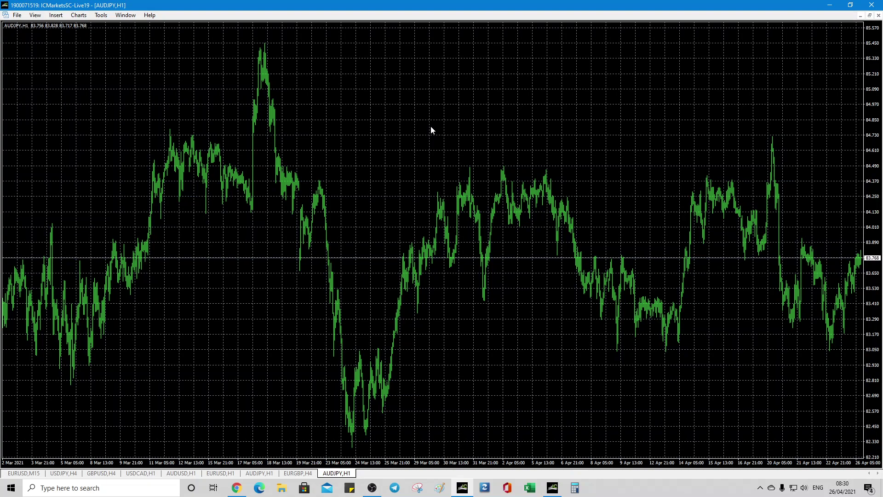
Zoom the EURGBP H4 chart out twice to review its ZUP pattern, then return to AUDJPY H1.
left_click(297, 473)
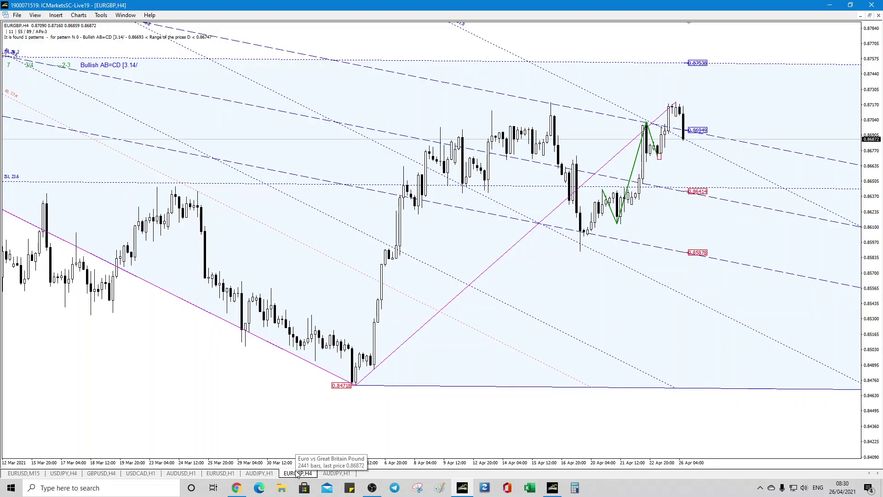
right_click(373, 75)
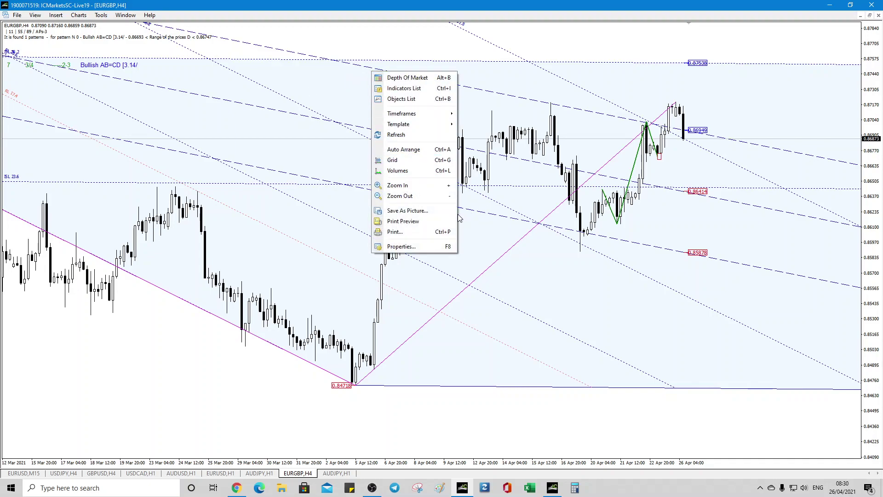
left_click(437, 197)
right_click(412, 125)
left_click(447, 251)
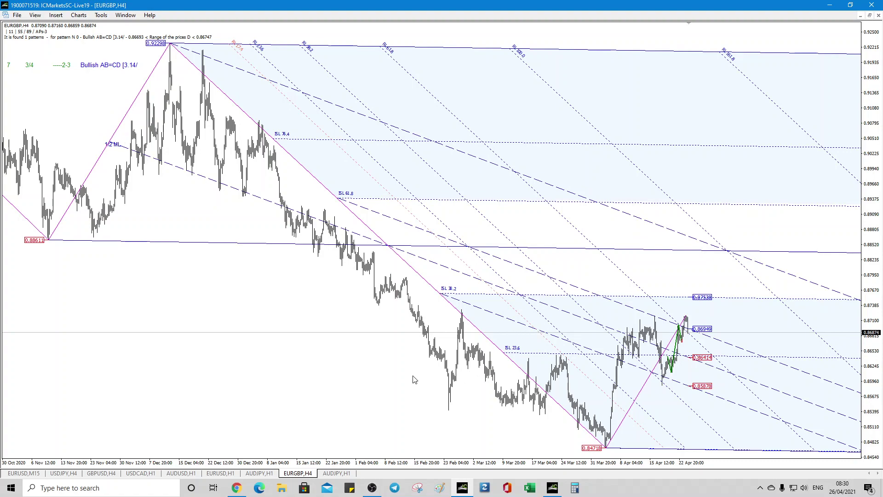
left_click(336, 474)
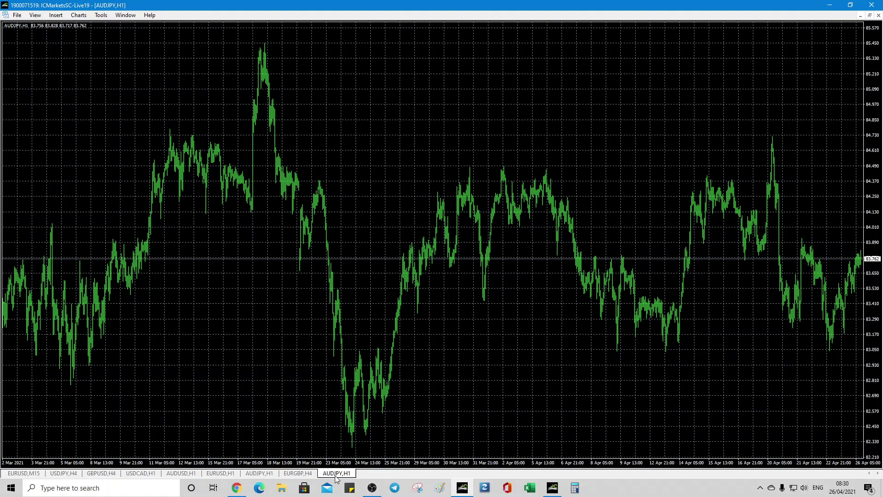
Search Google for 'zup mt4' in a new browser tab and scroll down to the mql5.com ZUP result.
left_click(236, 487)
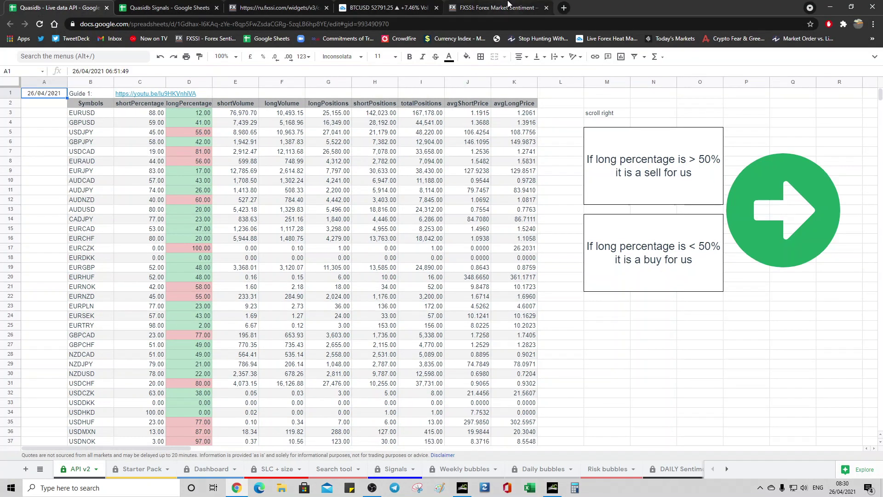
left_click(565, 9)
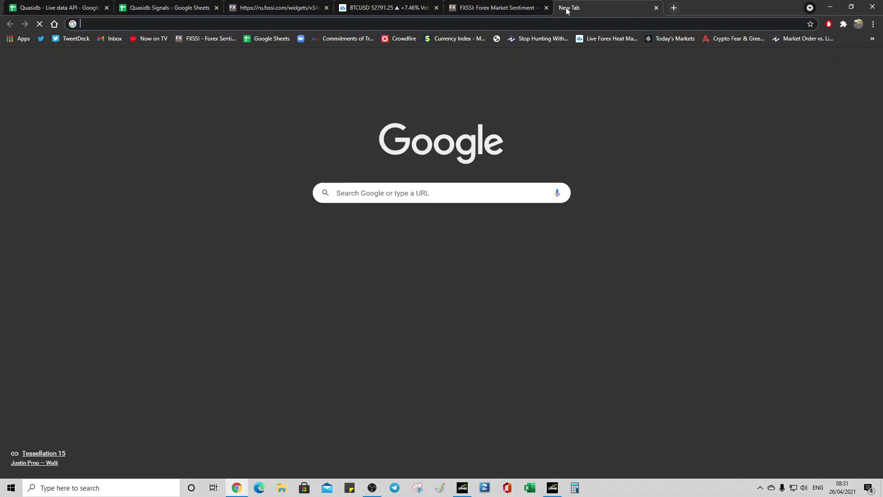
type("zup")
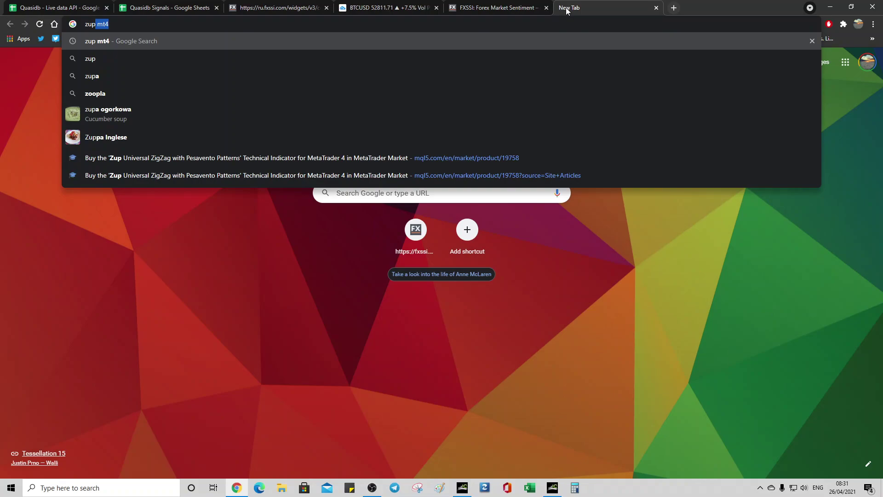
type(" mt4")
key("Return")
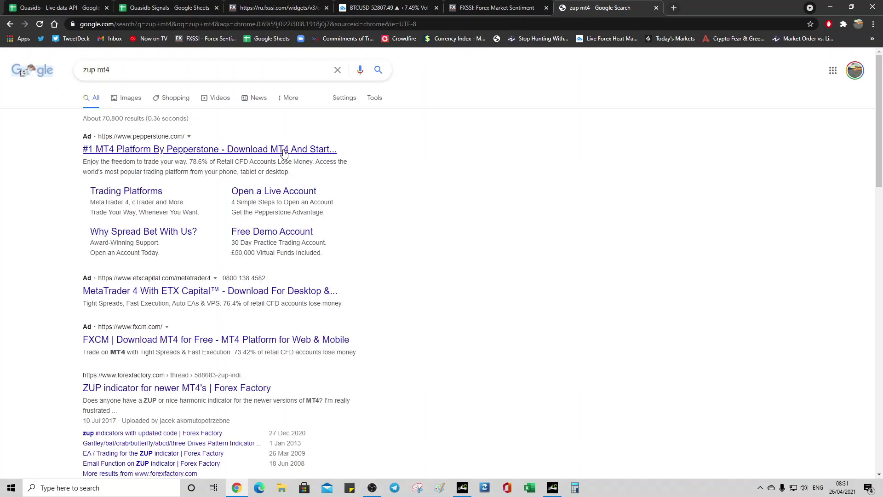
scroll(283, 153, "down", 4)
scroll(175, 209, "down", 2)
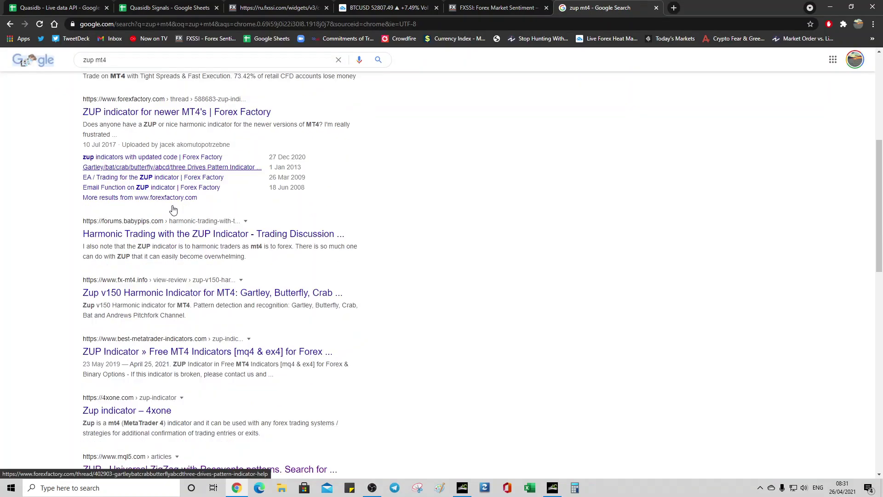
scroll(172, 210, "down", 2)
scroll(173, 210, "down", 2)
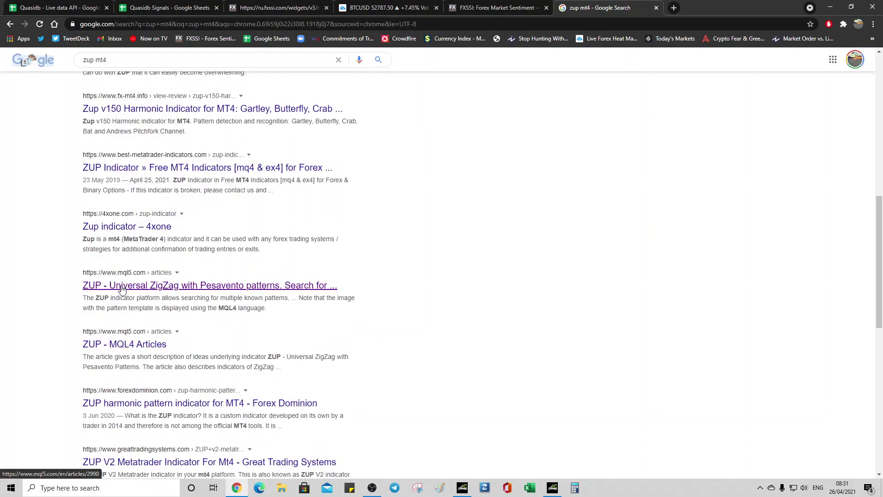
Open the mql5 article 'ZUP - Universal ZigZag with Pesavento Patterns' and scroll to its Conclusions.
left_click(121, 285)
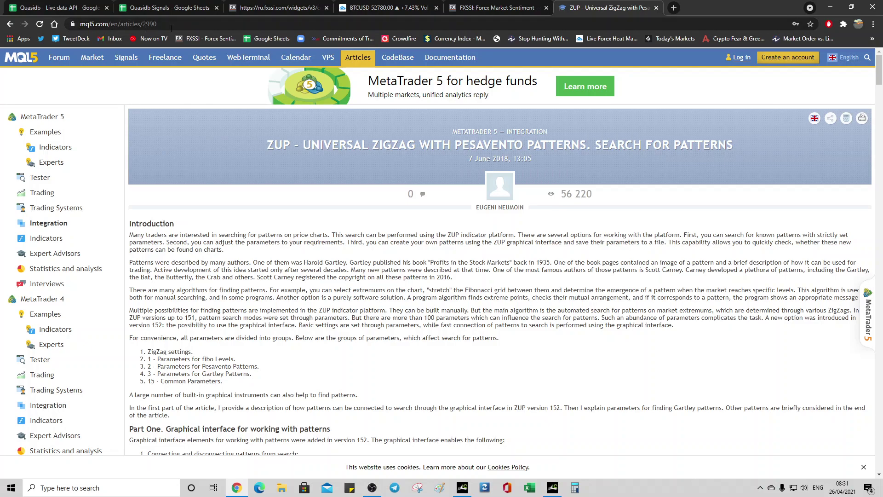
scroll(442, 251, "down", 8)
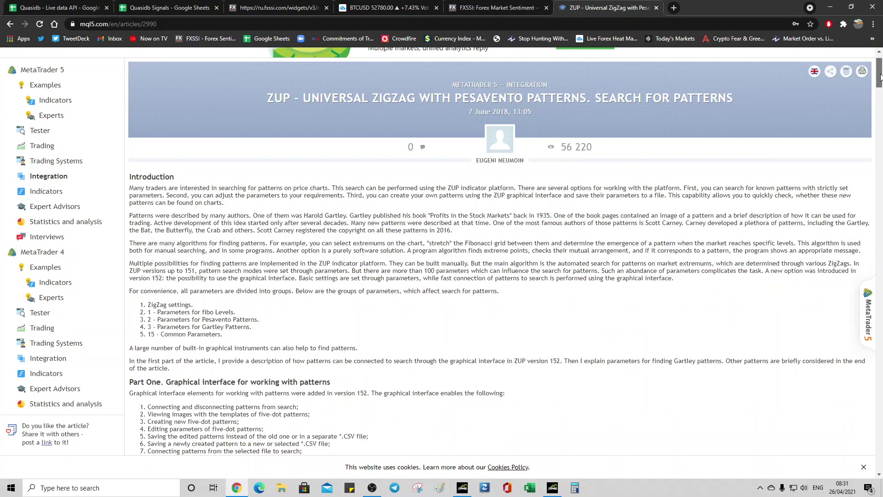
left_click_drag(879, 98, 879, 450)
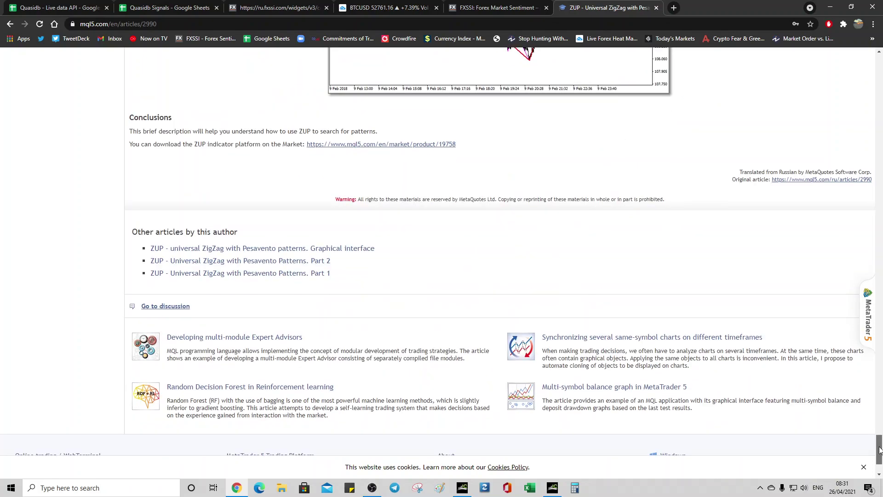
Open the Market product page 19758 for Zup Universal ZigZag, priced 60 USD or rentable from 30 USD.
left_click(375, 144)
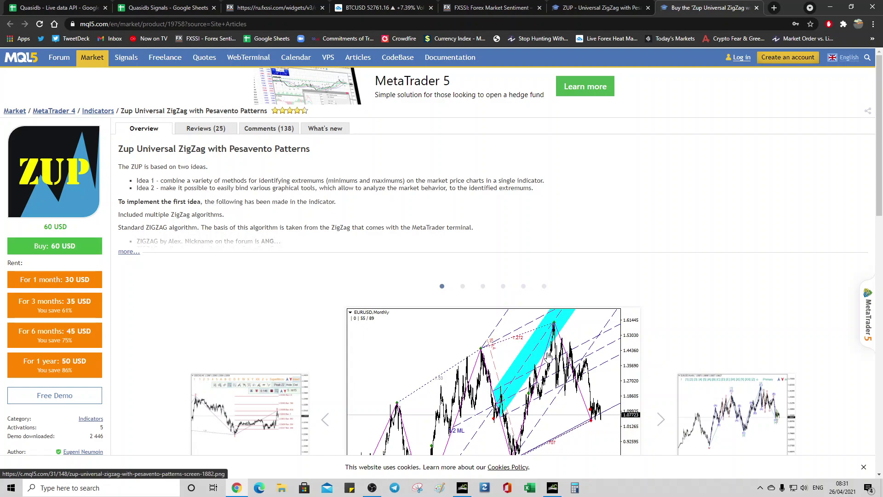
scroll(453, 293, "down", 1)
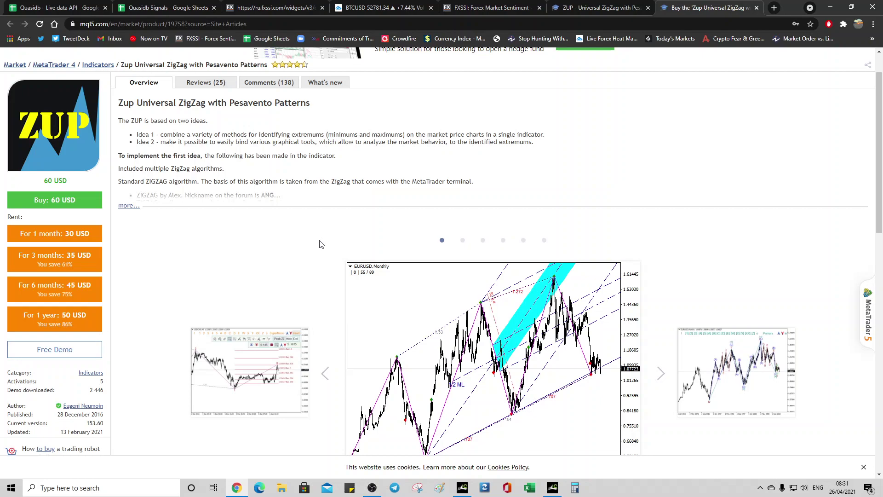
scroll(523, 181, "up", 1)
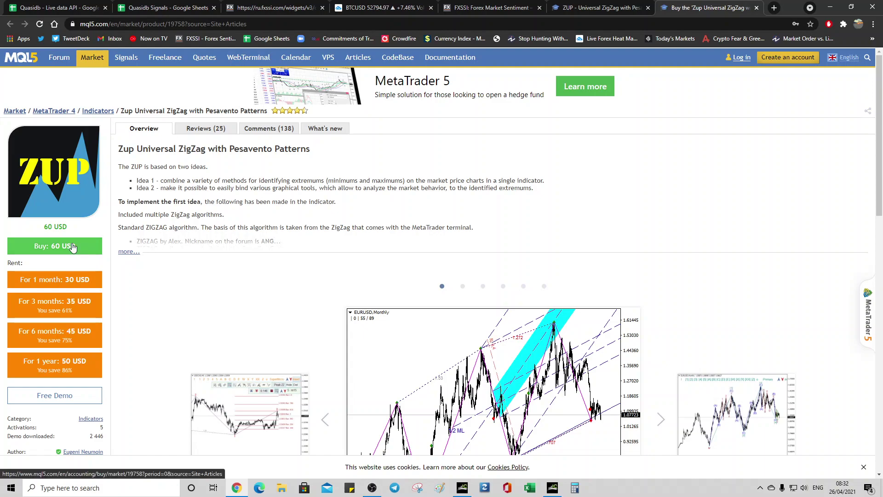
In MetaTrader 4, check the Terminal's Market Purchased list for the Zup indicator, then close the Terminal.
left_click(461, 489)
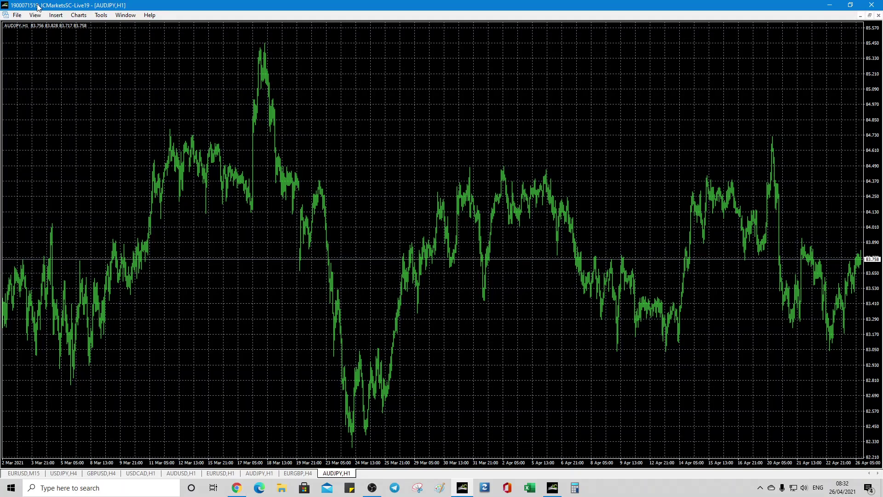
left_click(56, 14)
mouse_move(37, 19)
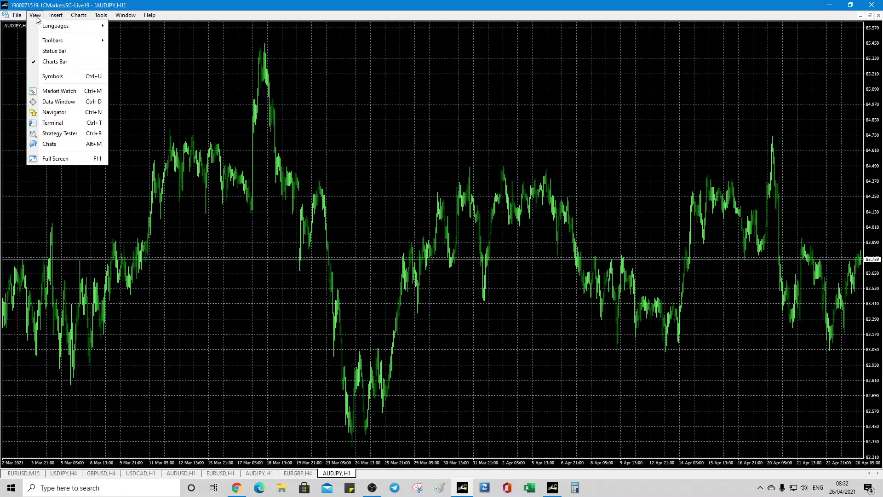
left_click(53, 123)
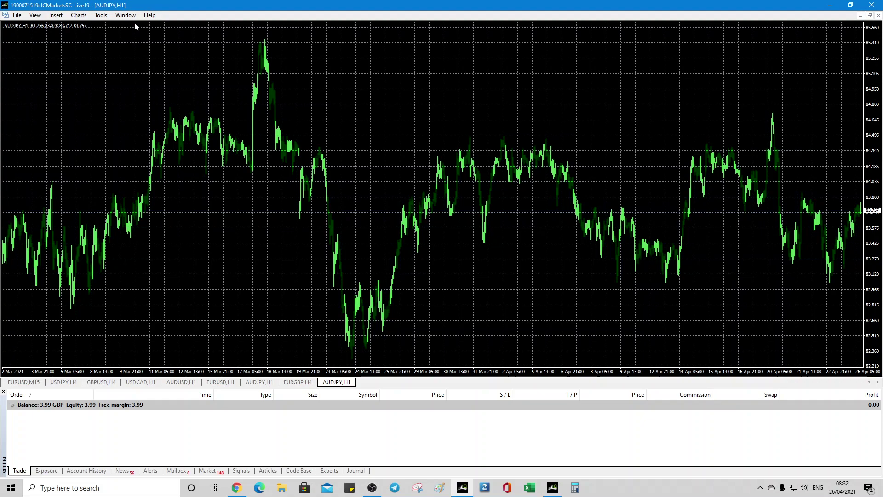
left_click(207, 470)
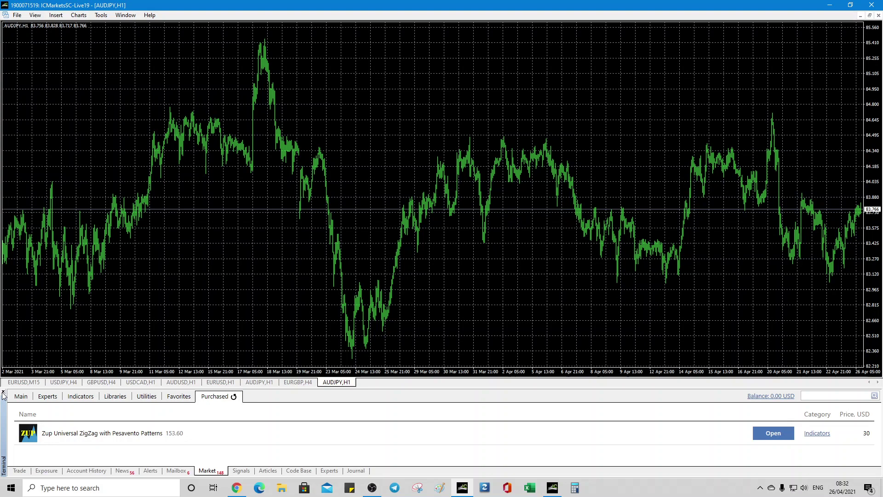
key("ctrl+t")
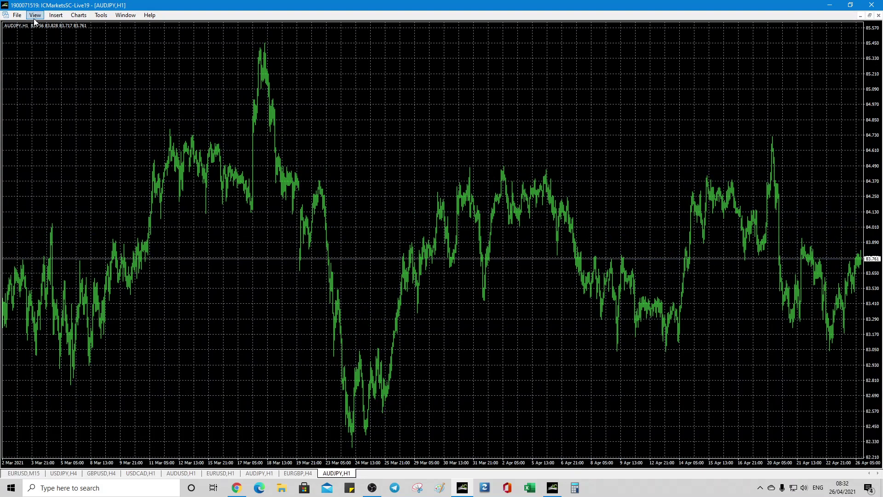
Show the Navigator and bring up the Zup Universal ZigZag indicator's menu to attach it.
left_click(35, 18)
left_click(54, 113)
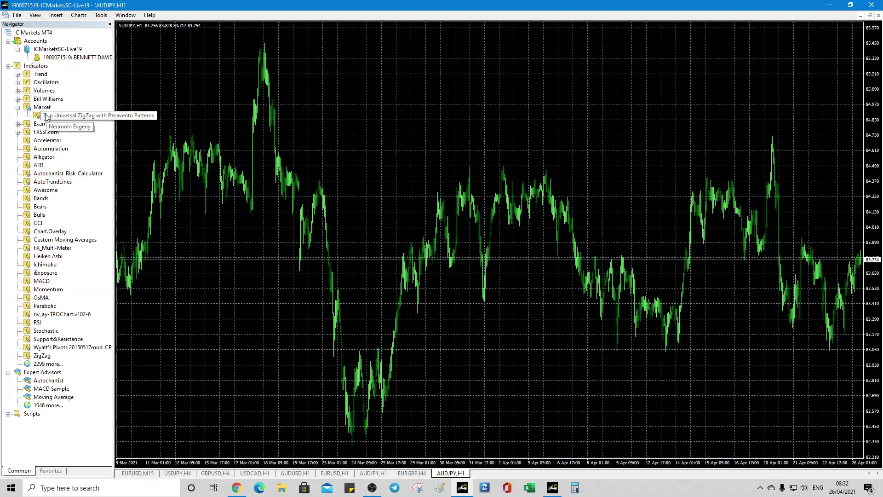
right_click(46, 117)
left_click(80, 121)
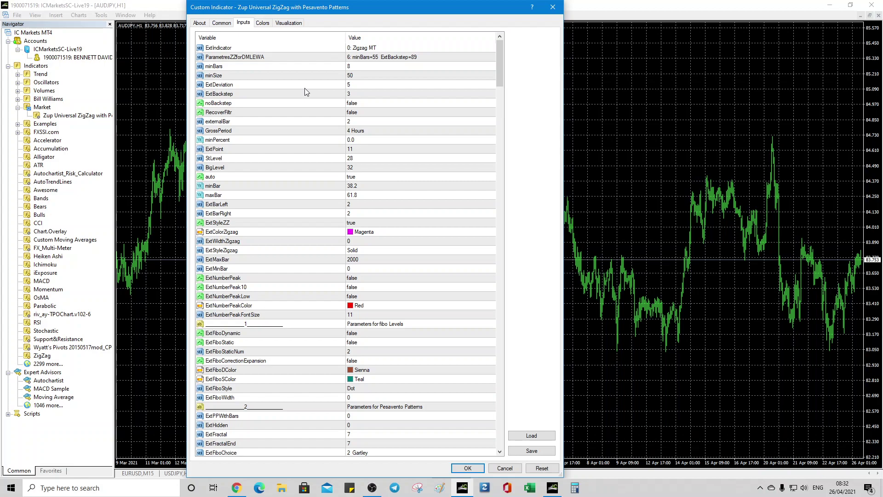
double_click(346, 64)
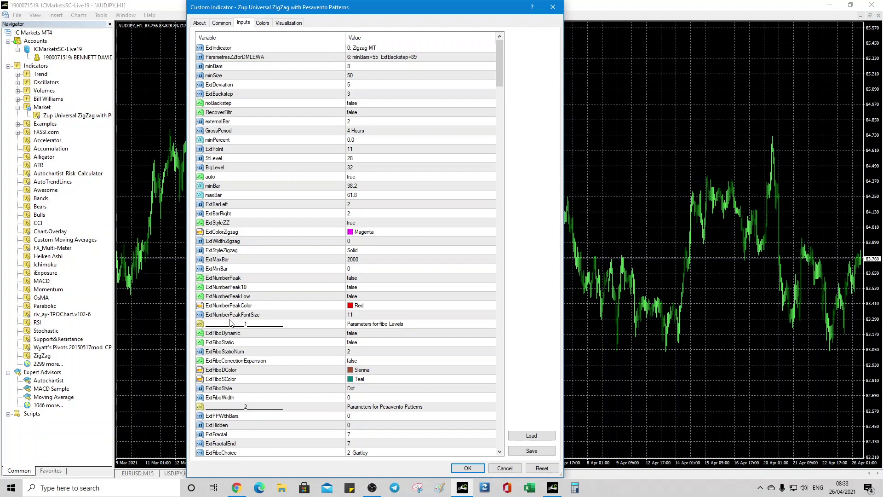
scroll(257, 271, "down", 2)
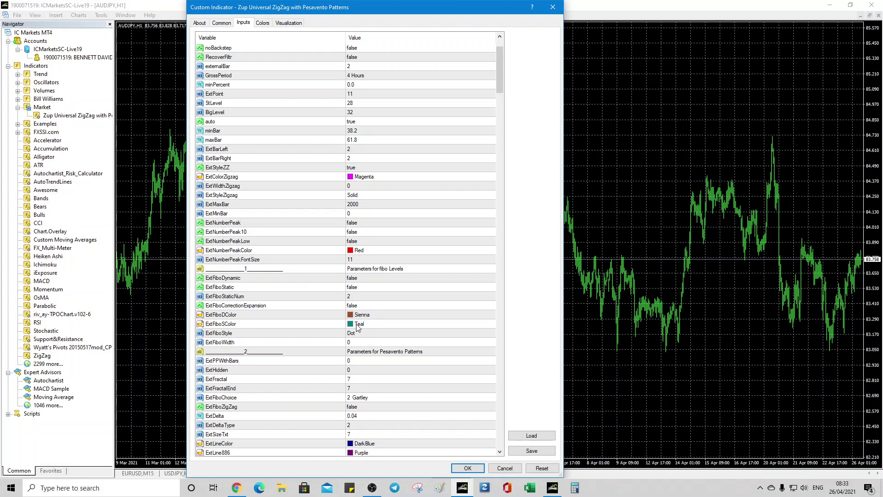
scroll(244, 258, "down", 1)
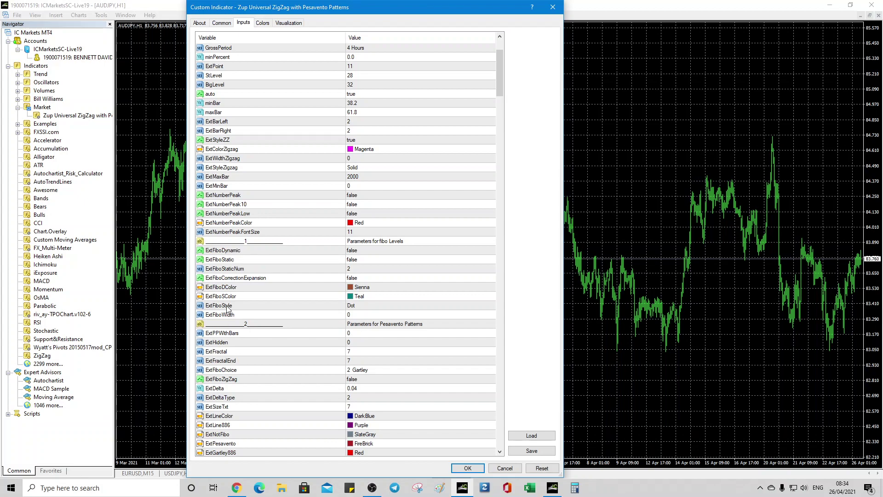
scroll(413, 271, "down", 3)
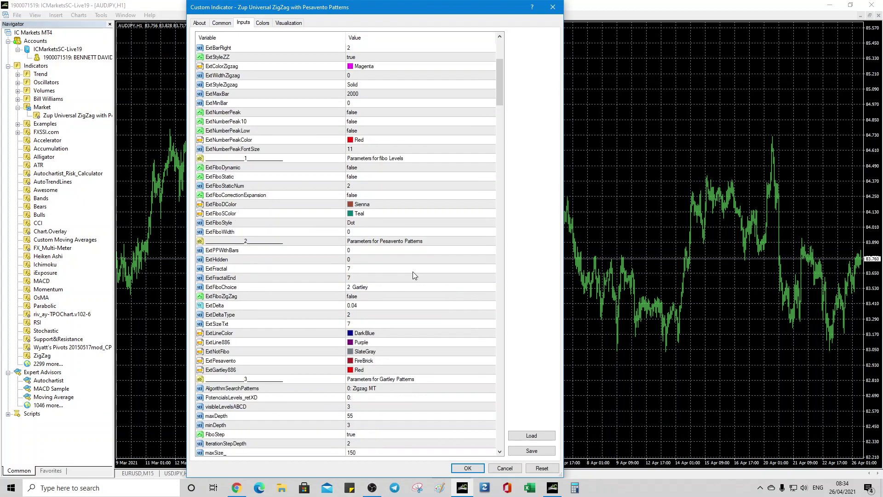
scroll(407, 263, "down", 1)
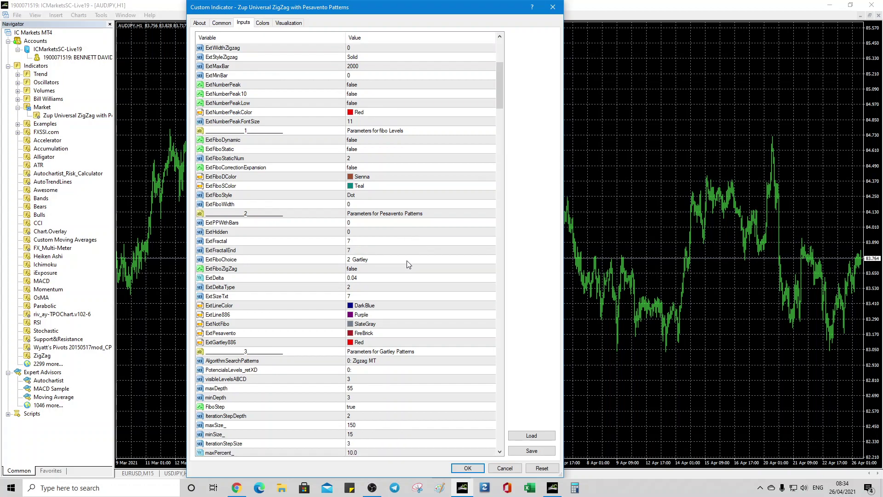
scroll(392, 356, "down", 2)
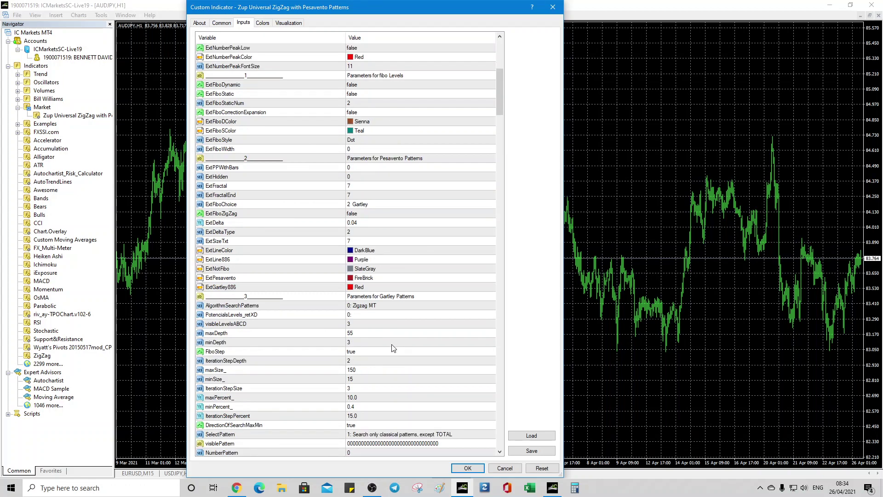
scroll(394, 348, "down", 1)
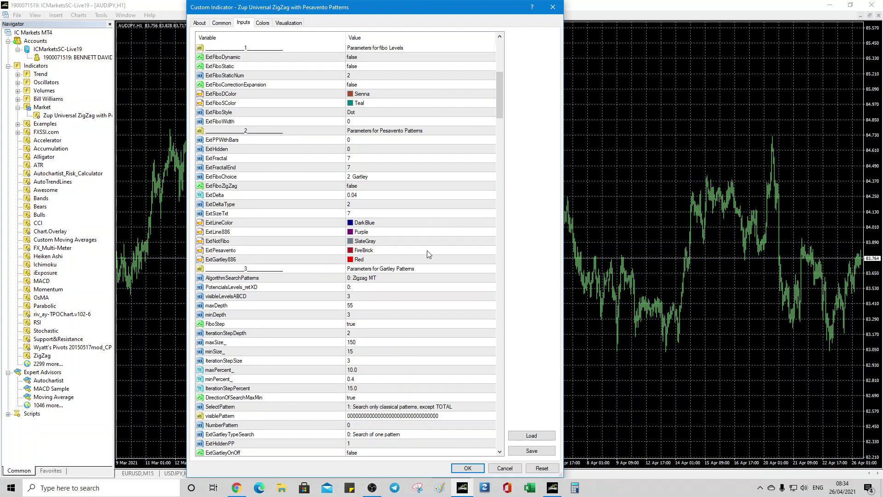
scroll(428, 254, "down", 10)
scroll(307, 143, "down", 2)
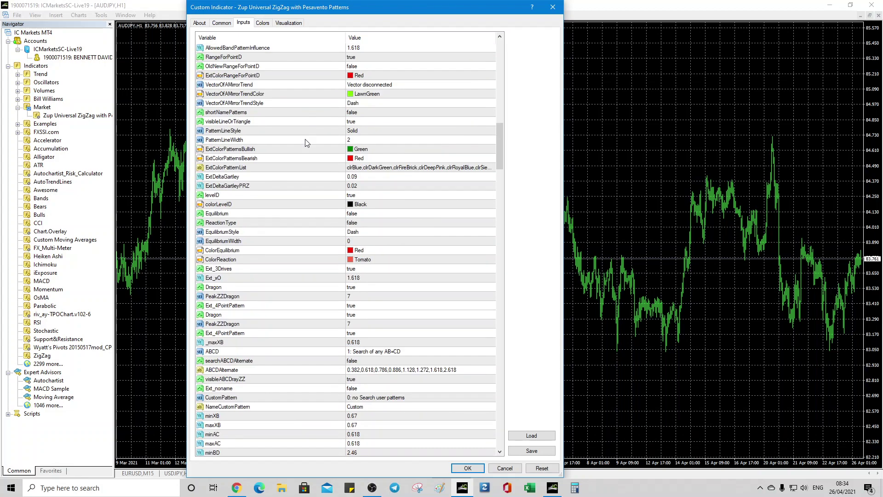
scroll(307, 143, "down", 15)
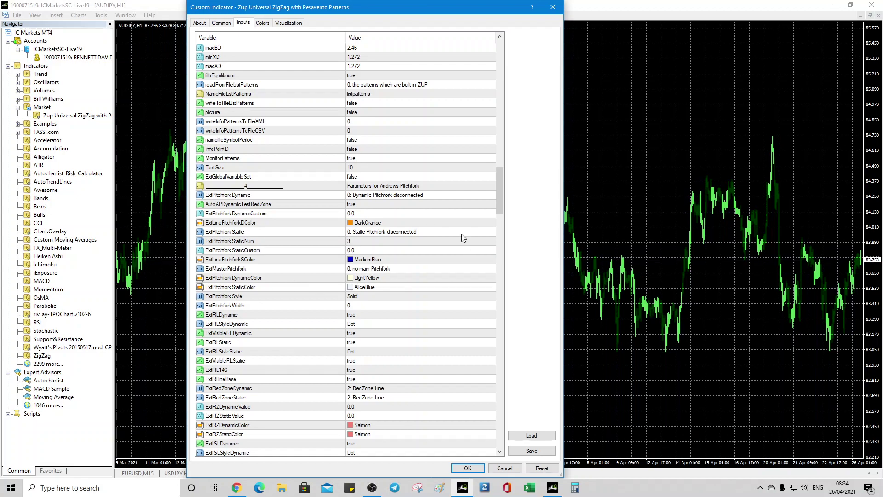
left_click_drag(503, 201, 492, 37)
Set ExtIndicator to '11: search Patterns' and apply Zup to the AUDJPY H1 chart.
left_click(384, 50)
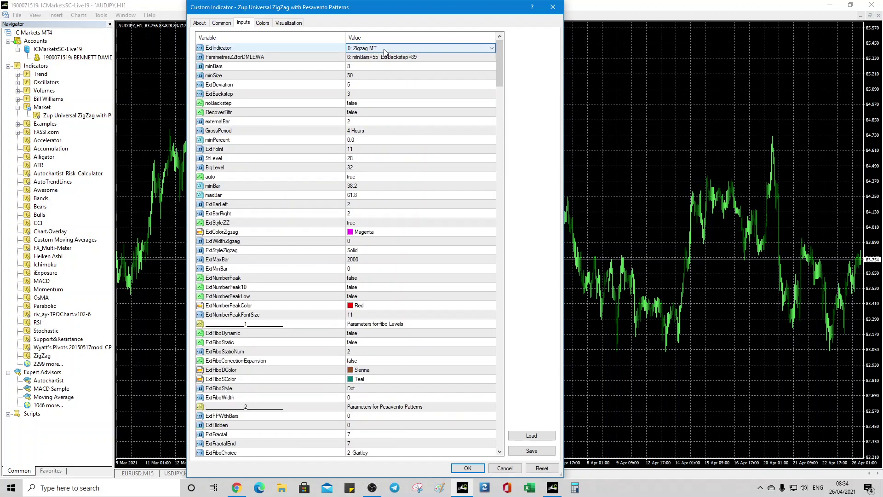
left_click(492, 49)
left_click(393, 125)
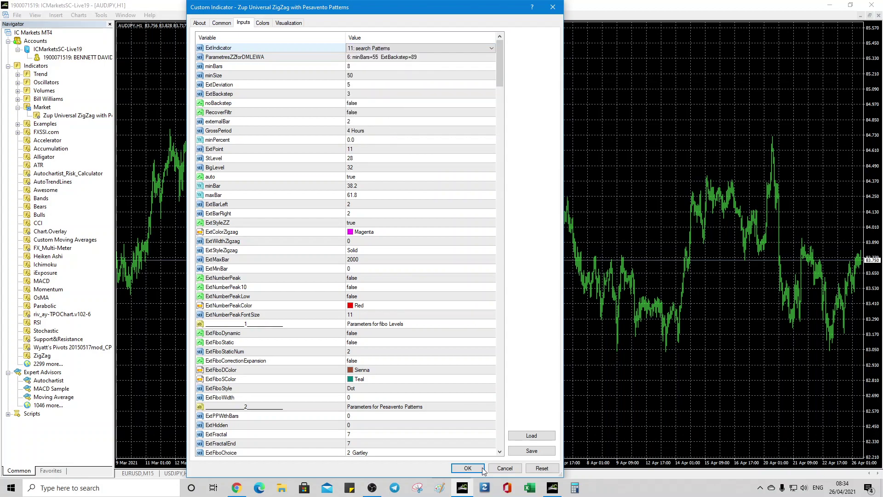
left_click(468, 468)
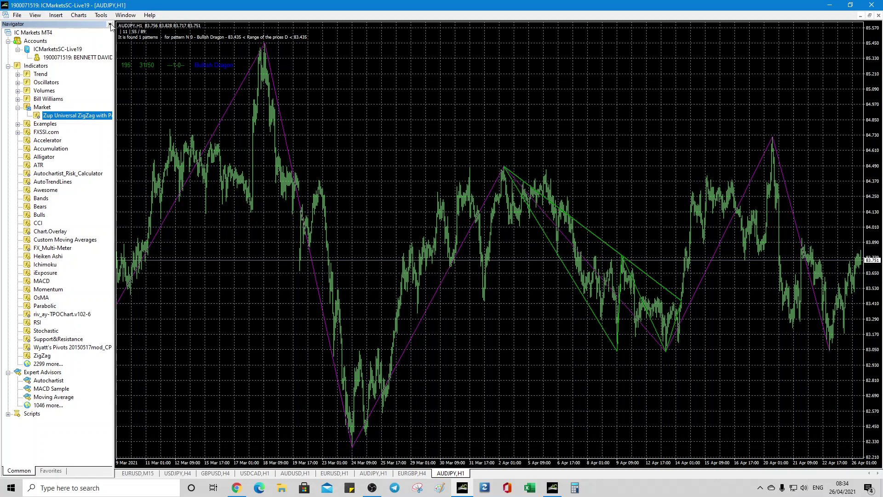
Widen the chart to full width and give it the Black On White colour scheme.
left_click(109, 23)
right_click(359, 108)
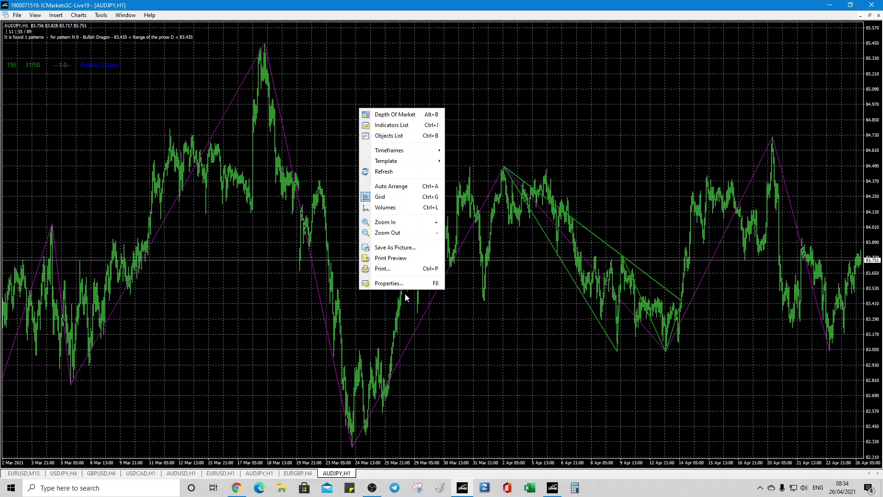
left_click(398, 283)
left_click(431, 184)
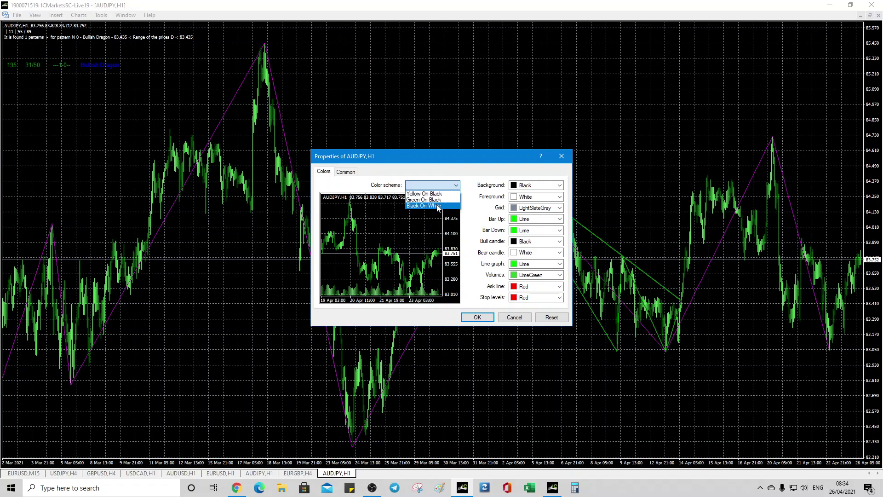
left_click(424, 203)
left_click(475, 317)
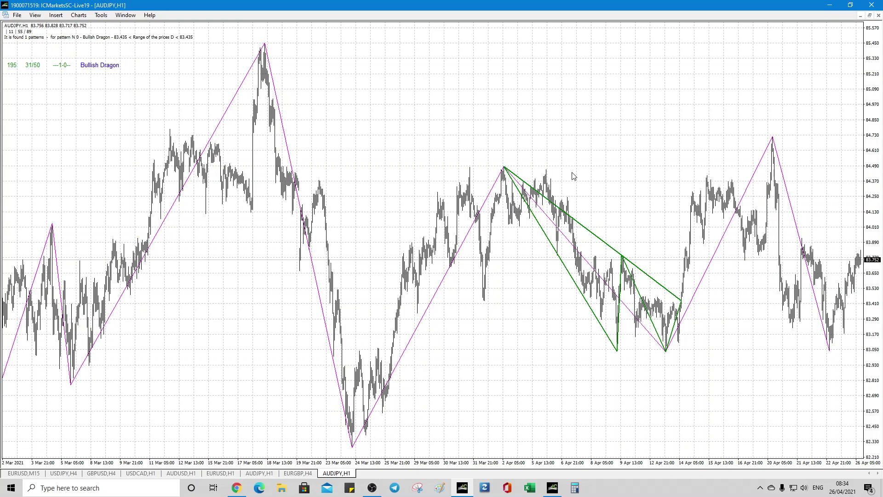
Read the Bullish Dragon's point D price and date with the crosshair and measure the distance from point D.
key("ctrl+f")
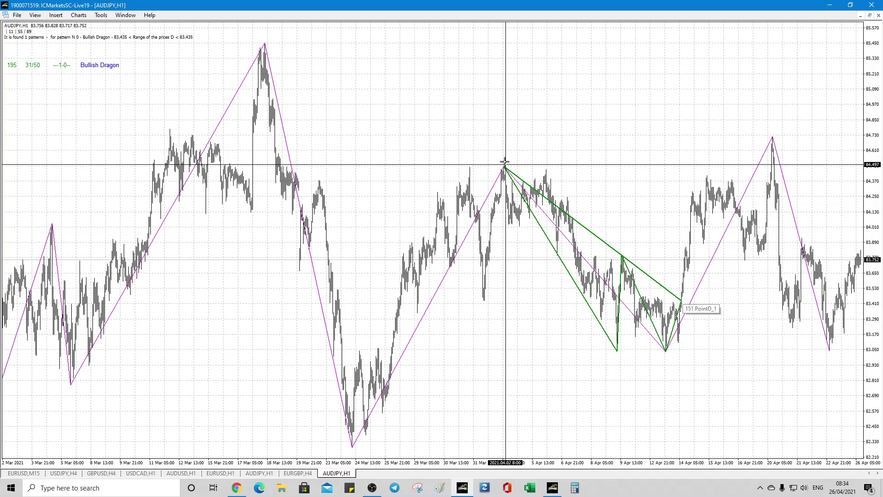
key("Escape")
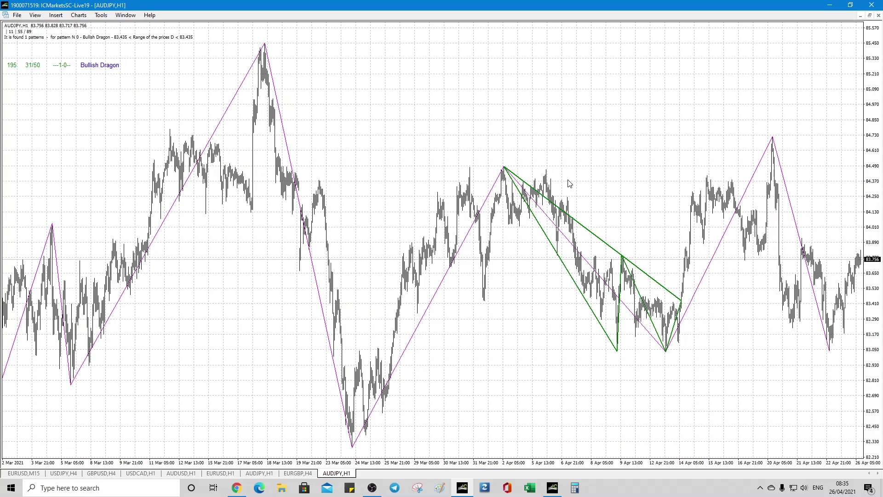
mouse_move(503, 171)
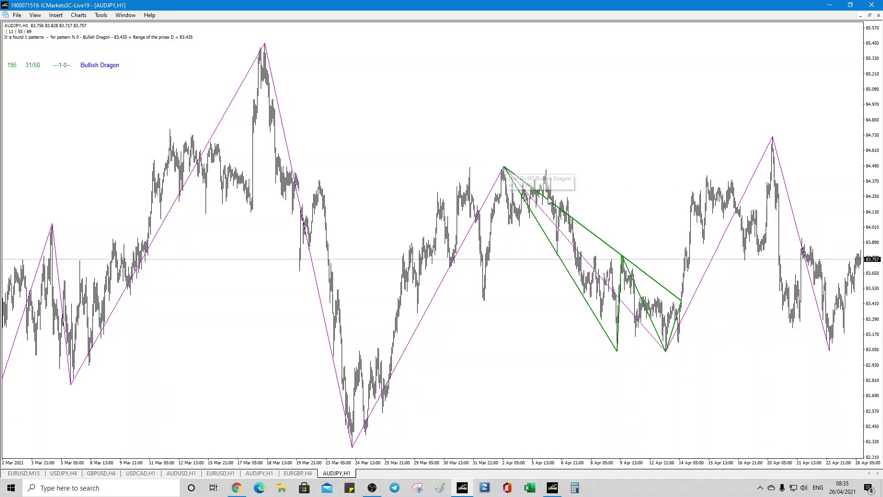
middle_click(683, 298)
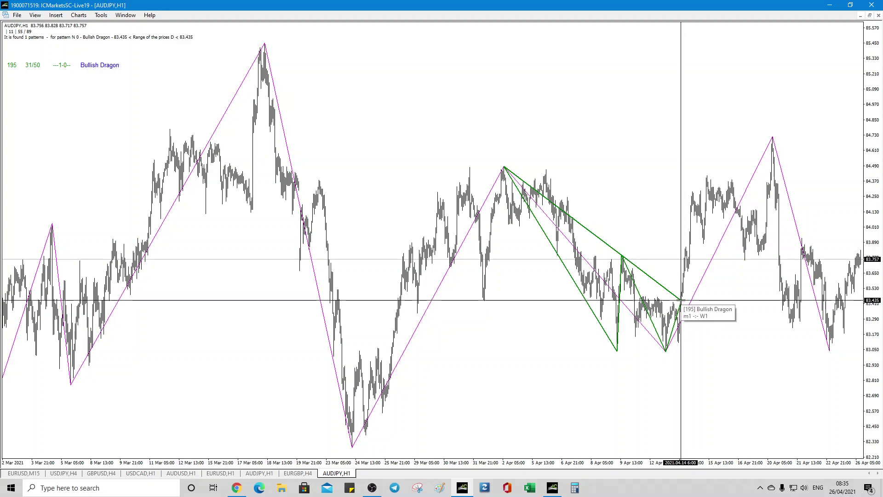
left_click(681, 300)
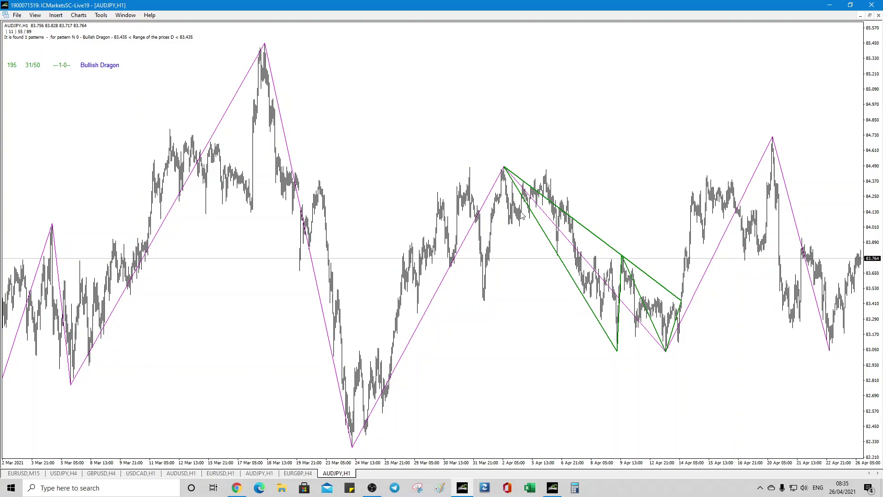
middle_click(680, 301)
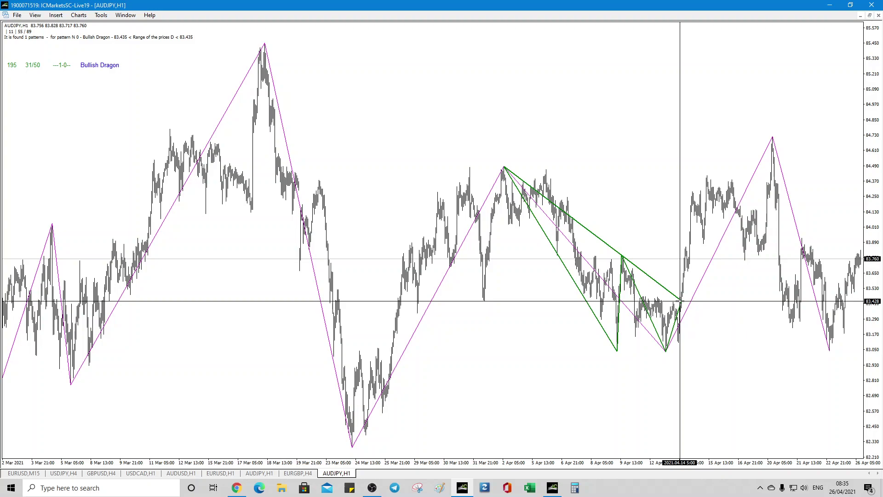
left_click_drag(679, 301, 700, 184)
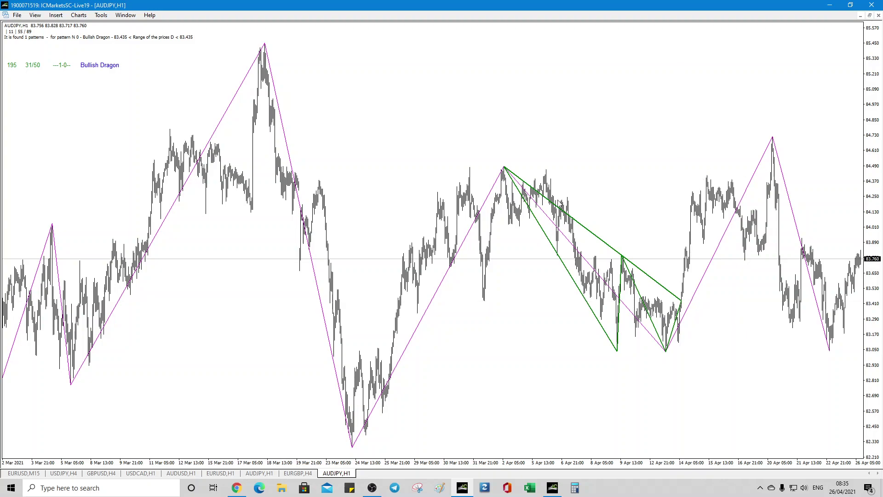
Open the ZUP indicator's input settings from the chart's Indicators list.
right_click(416, 113)
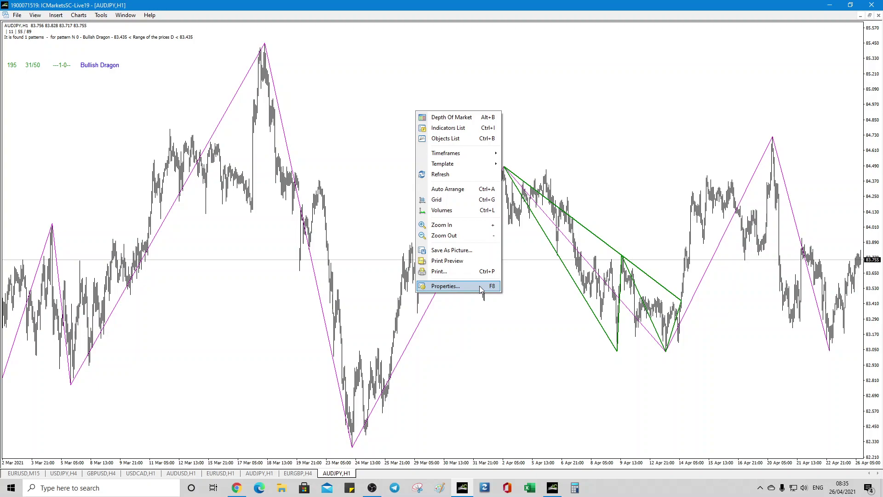
left_click(456, 128)
double_click(56, 52)
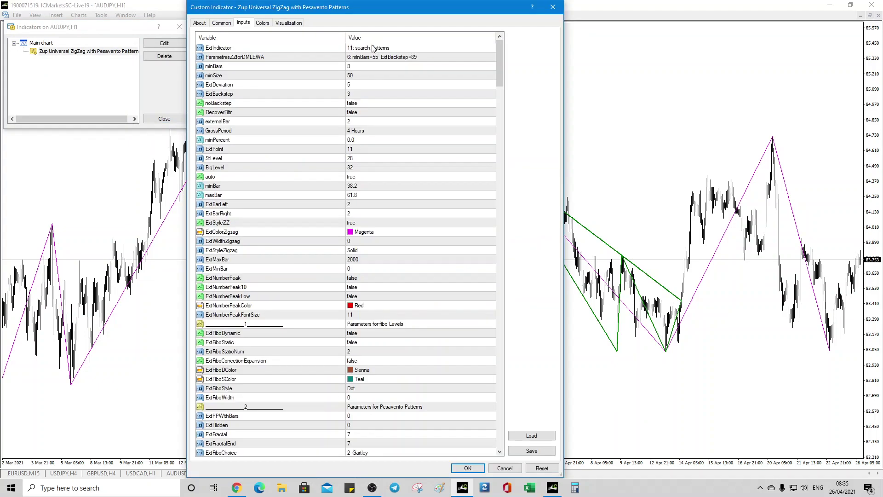
left_click_drag(503, 66, 496, 207)
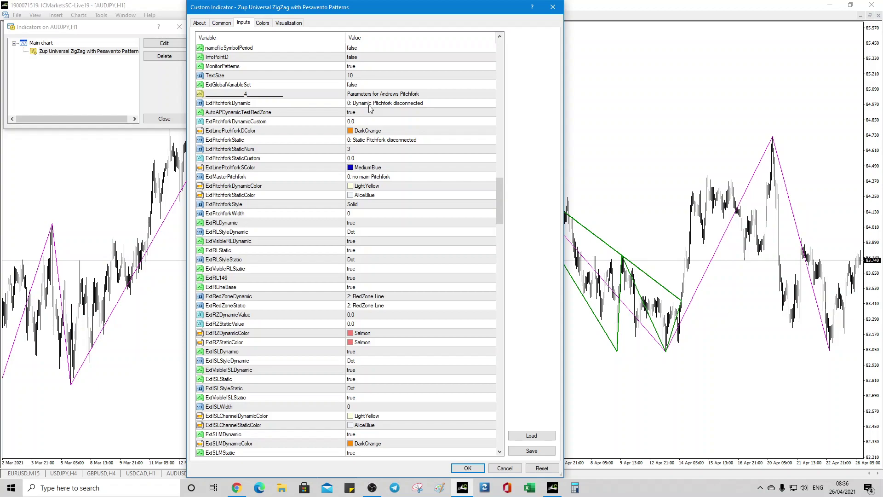
Set ExtPitchforkStatic to 2, ExtMasterPitchfork to 2 (static main) and ExtPitchforkWidth to 1, then apply.
left_click(383, 140)
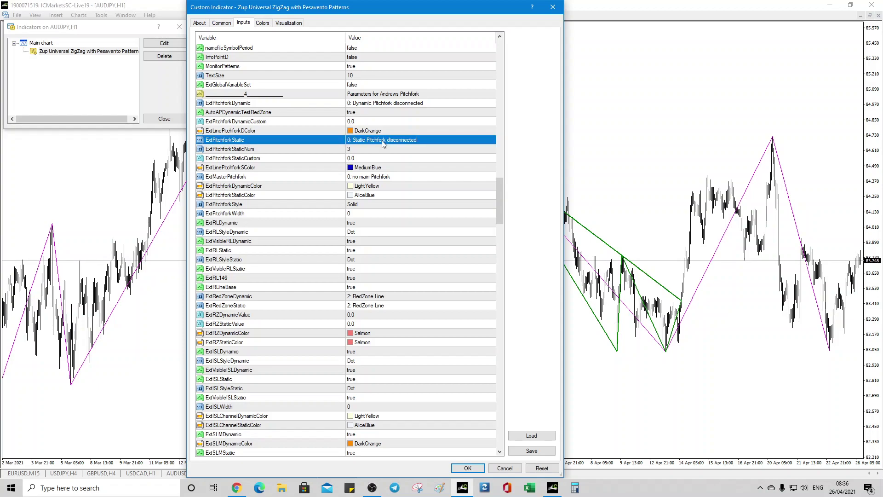
left_click(382, 141)
left_click(382, 140)
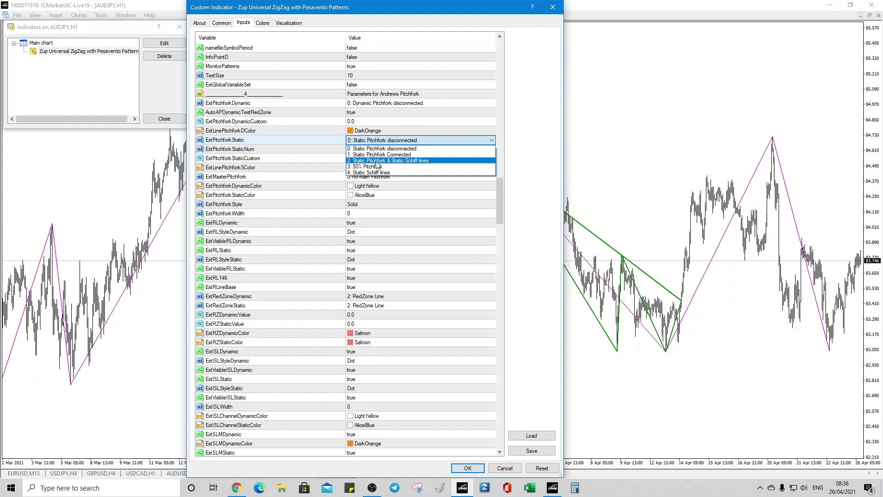
left_click(403, 161)
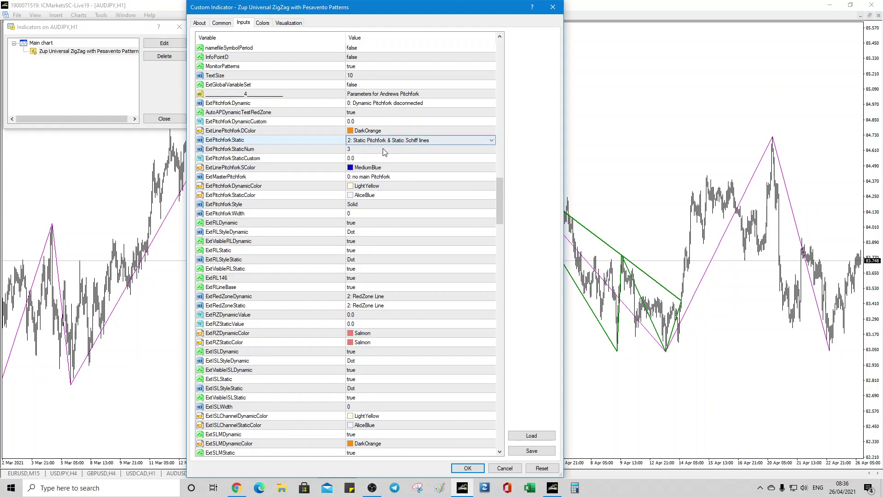
left_click(373, 177)
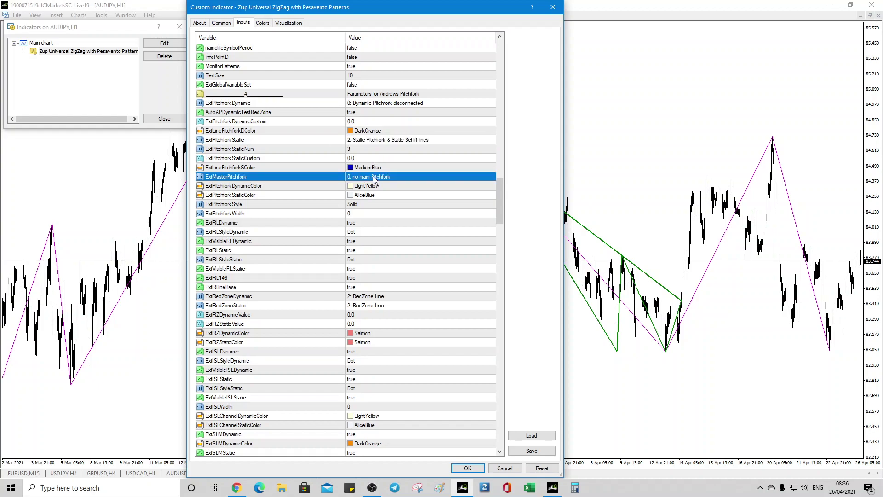
left_click(374, 177)
left_click(377, 197)
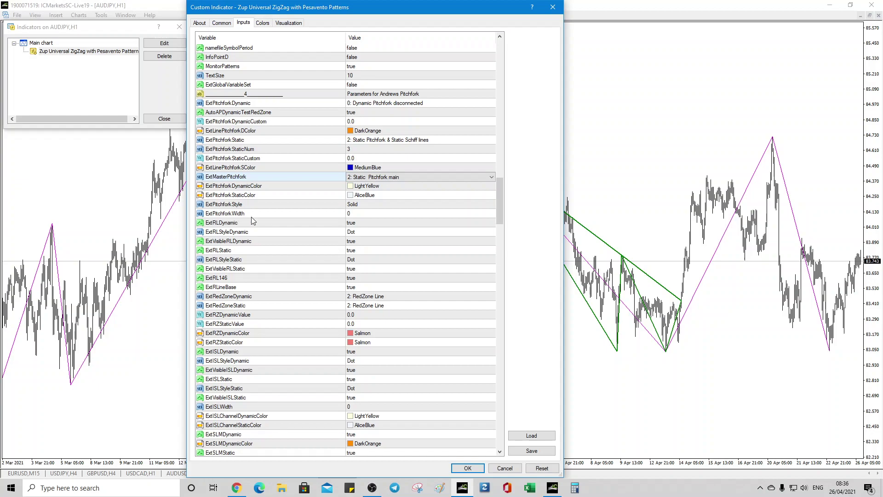
left_click(363, 213)
type("1")
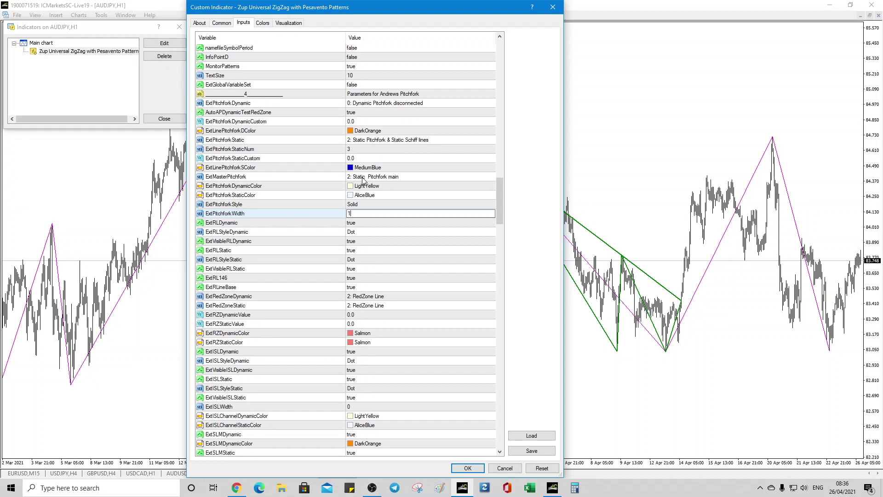
left_click(468, 468)
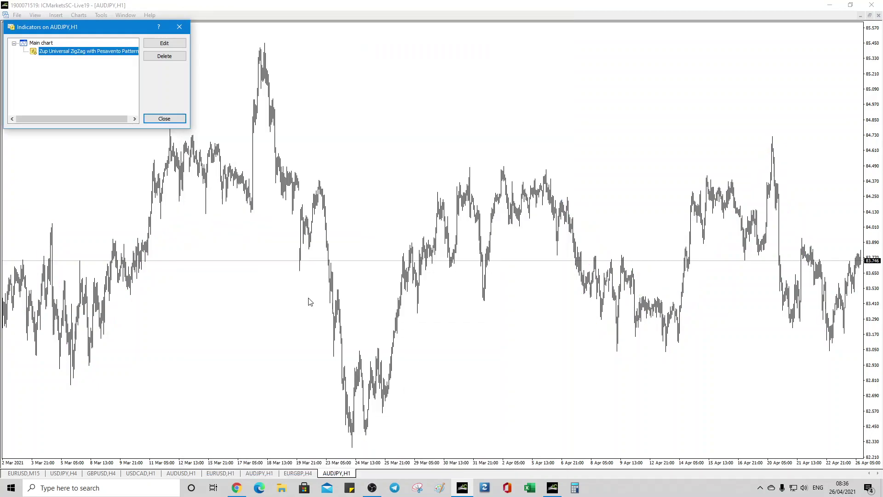
Close the Indicators list and save the chart as template zup demo.tpl, overwriting the existing file.
left_click(165, 119)
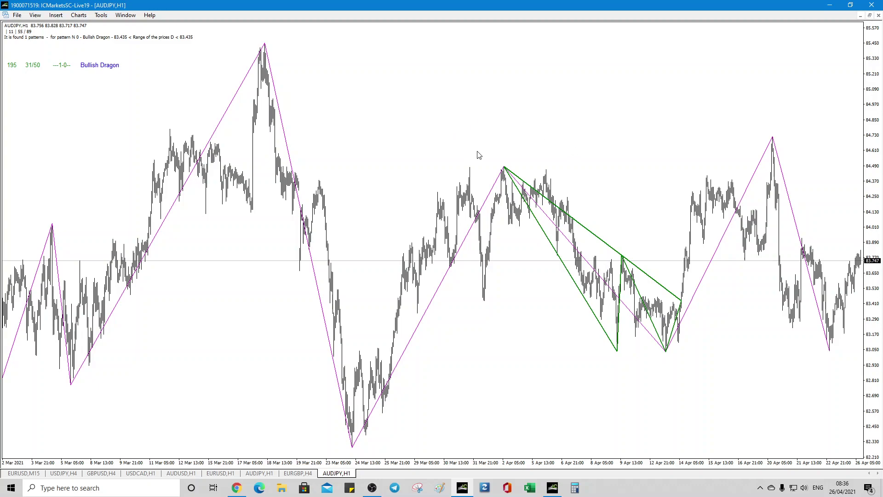
right_click(441, 130)
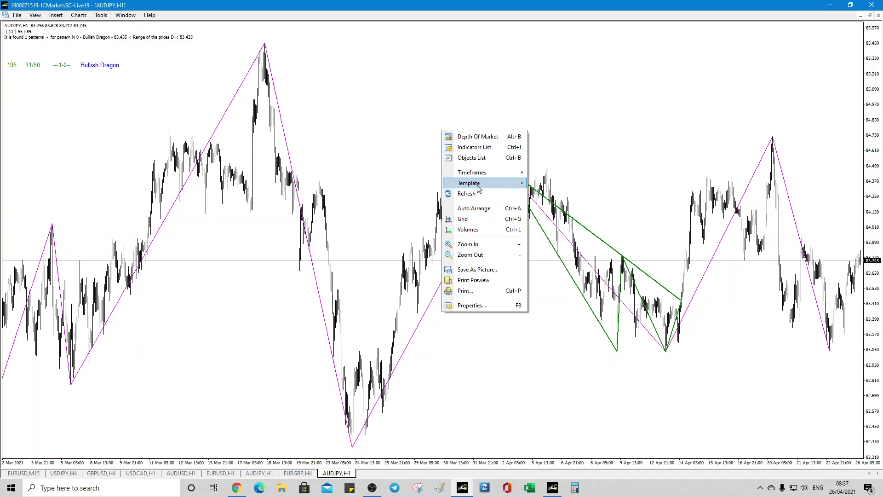
mouse_move(480, 186)
left_click(547, 186)
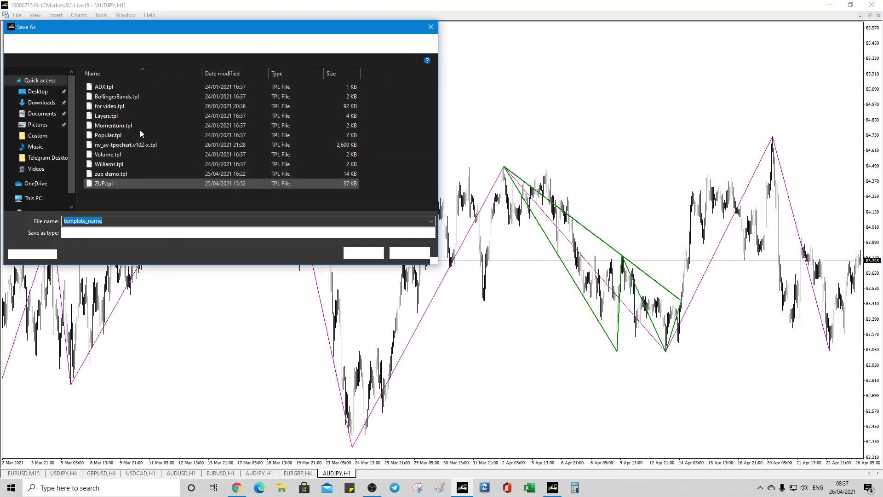
left_click(102, 175)
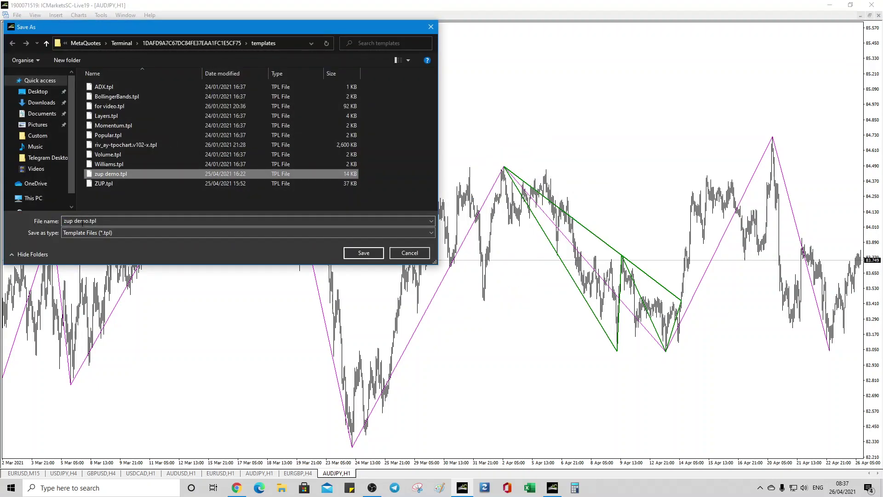
left_click(364, 252)
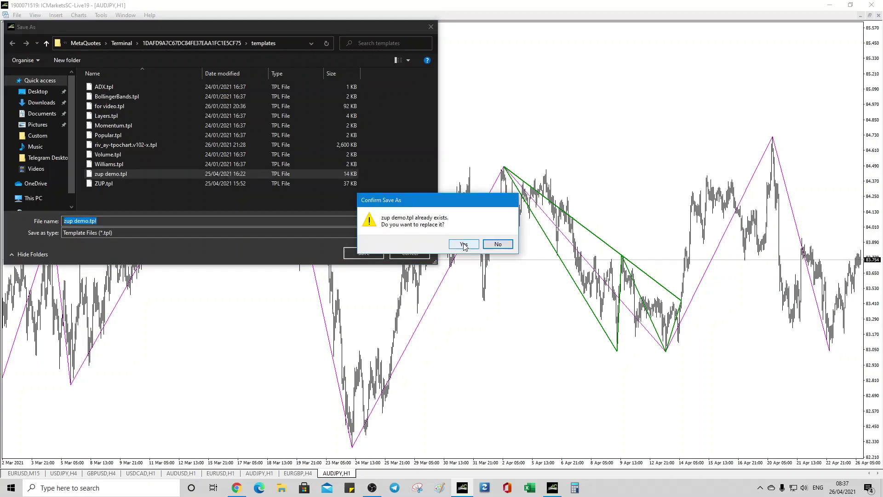
left_click(465, 246)
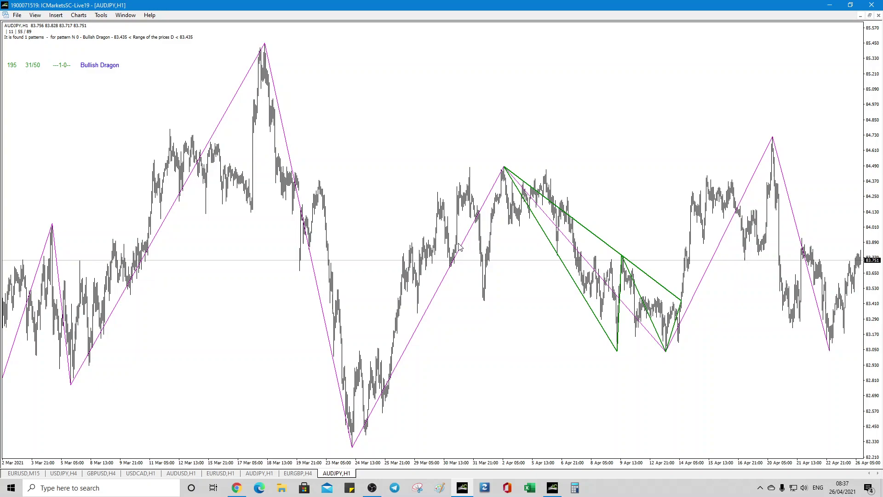
Open a new GBPJPY chart window from the Market Watch list.
left_click(35, 16)
left_click(46, 93)
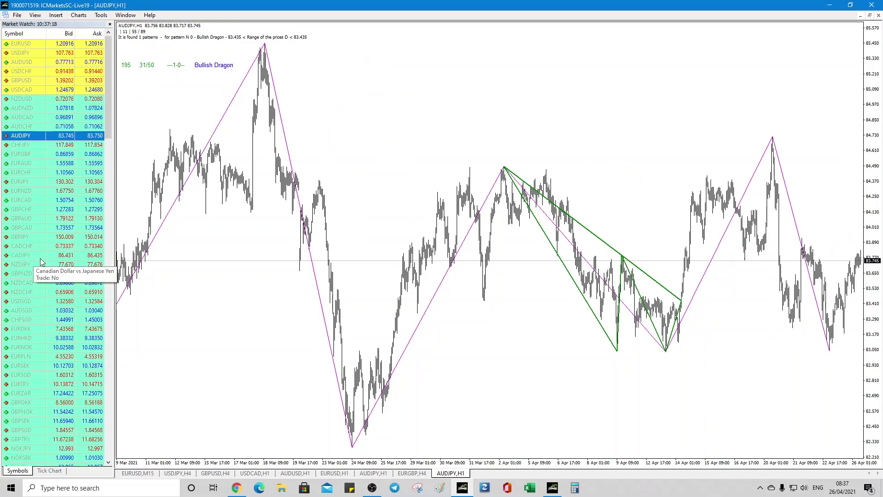
left_click(25, 236)
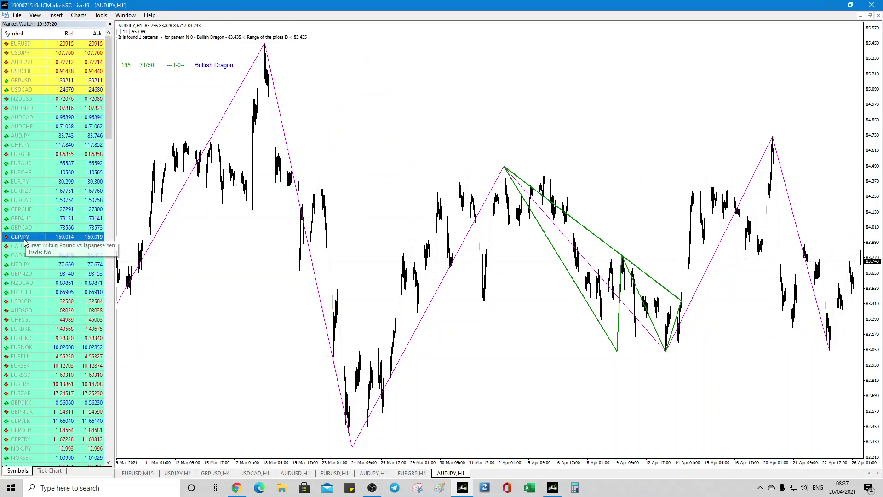
right_click(25, 241)
left_click(48, 256)
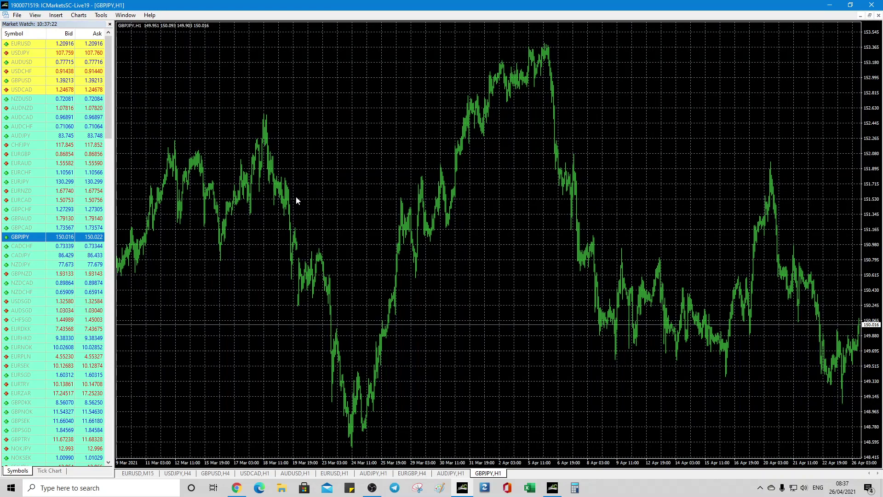
Apply the Zup demo template to the GBPJPY chart.
right_click(341, 85)
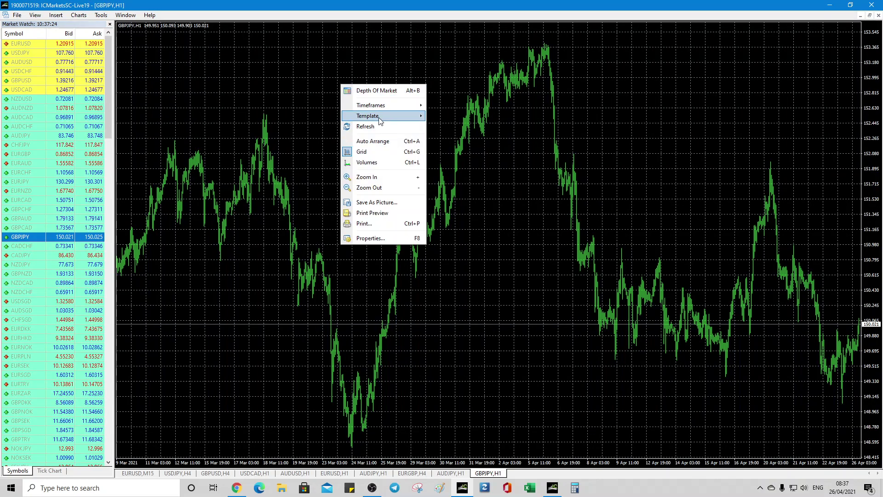
mouse_move(380, 120)
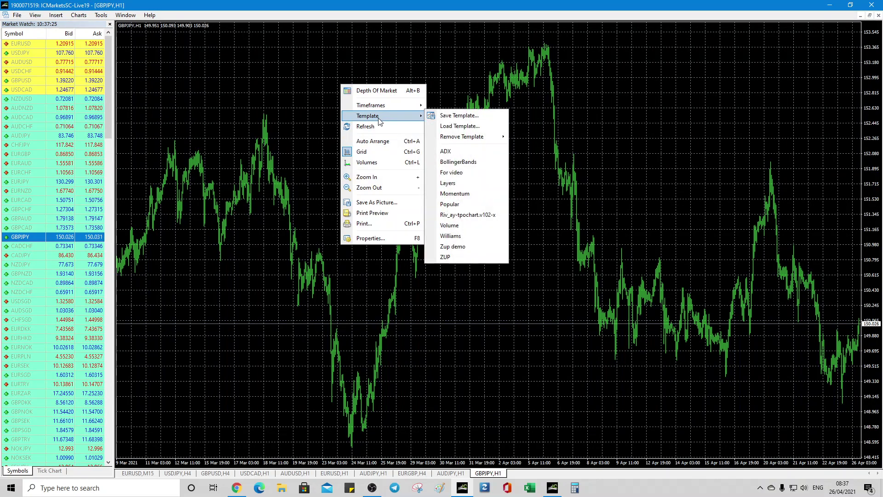
left_click(448, 248)
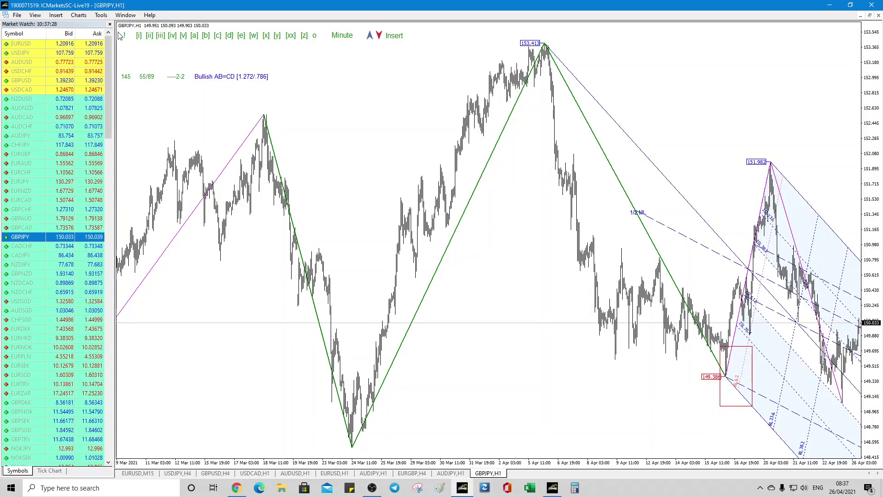
Hide Market Watch, enable Chart Shift for right-side space, and show the GBPJPY chart full screen.
left_click(110, 24)
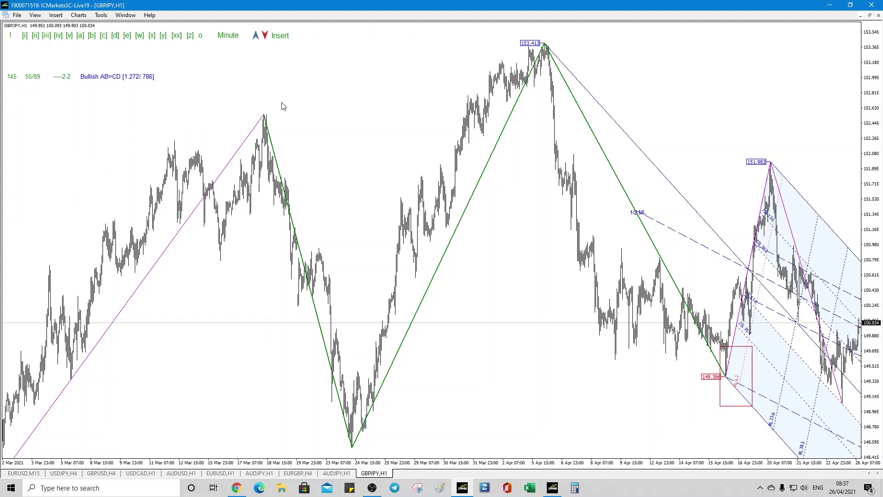
key("F11")
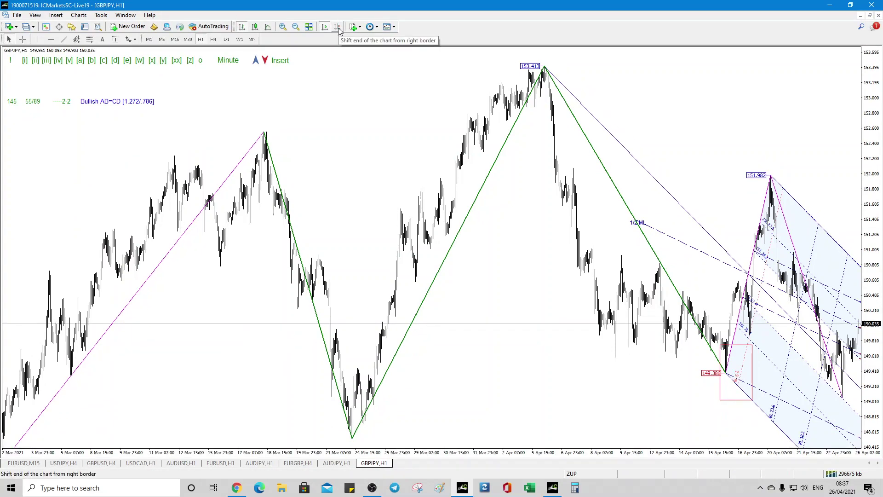
left_click(339, 29)
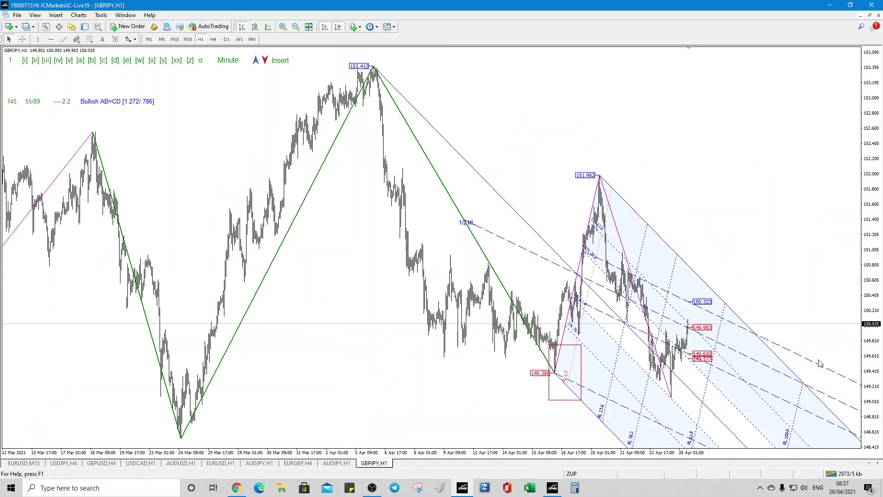
key("F11")
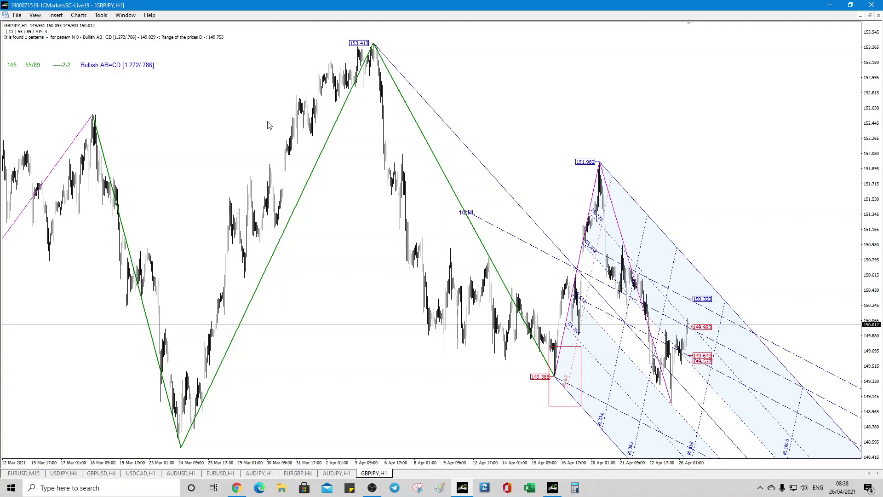
left_click(298, 473)
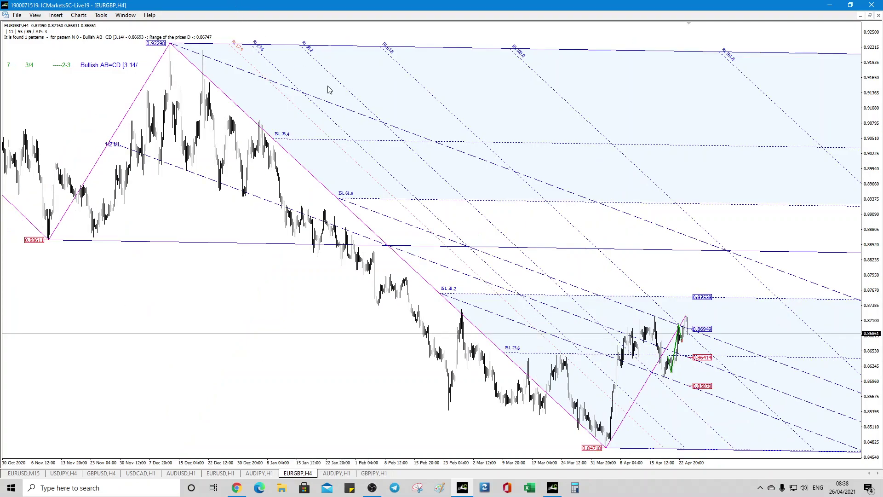
right_click(455, 115)
left_click(489, 228)
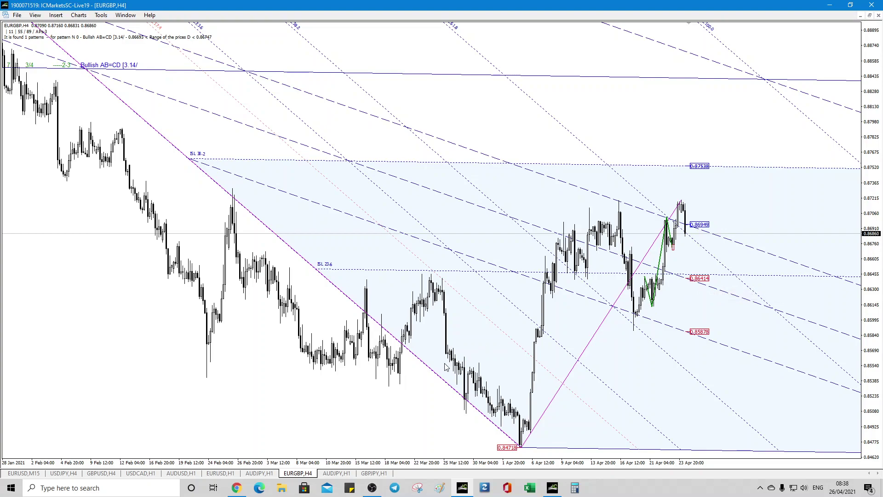
left_click(374, 473)
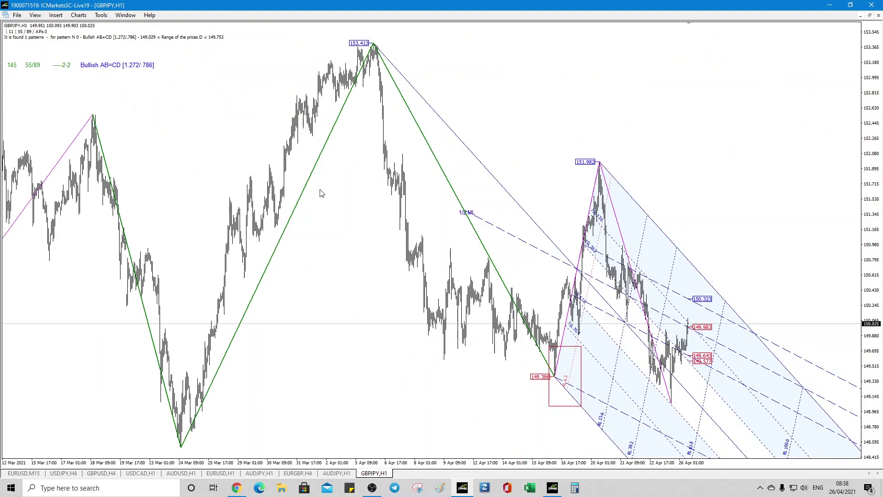